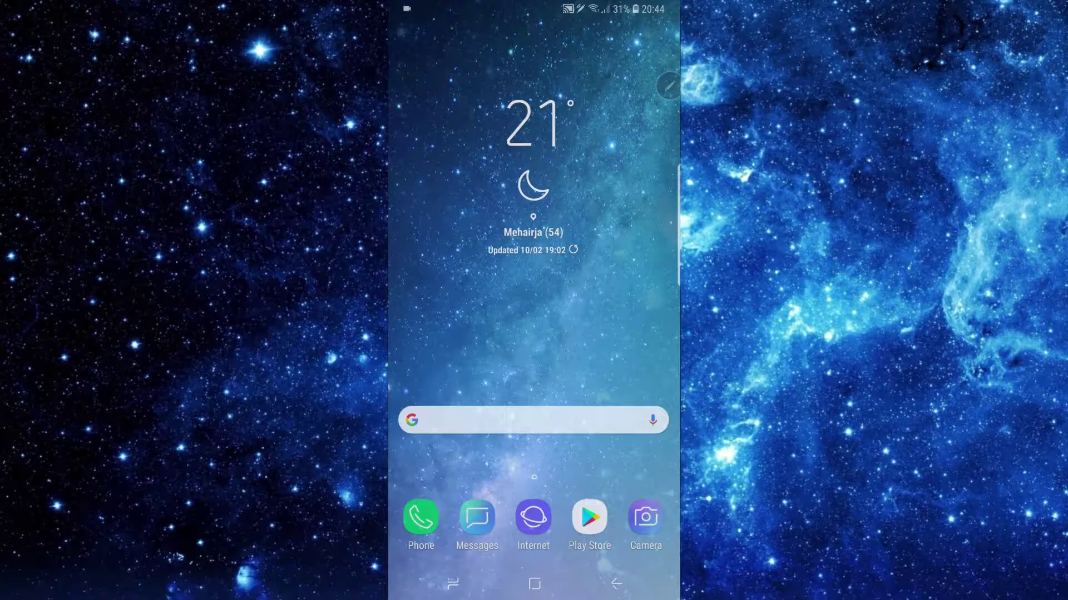
# Go from the notification shade's Settings gear to the General management page
pyautogui.moveTo(535, 7); pyautogui.dragTo(534, 166)
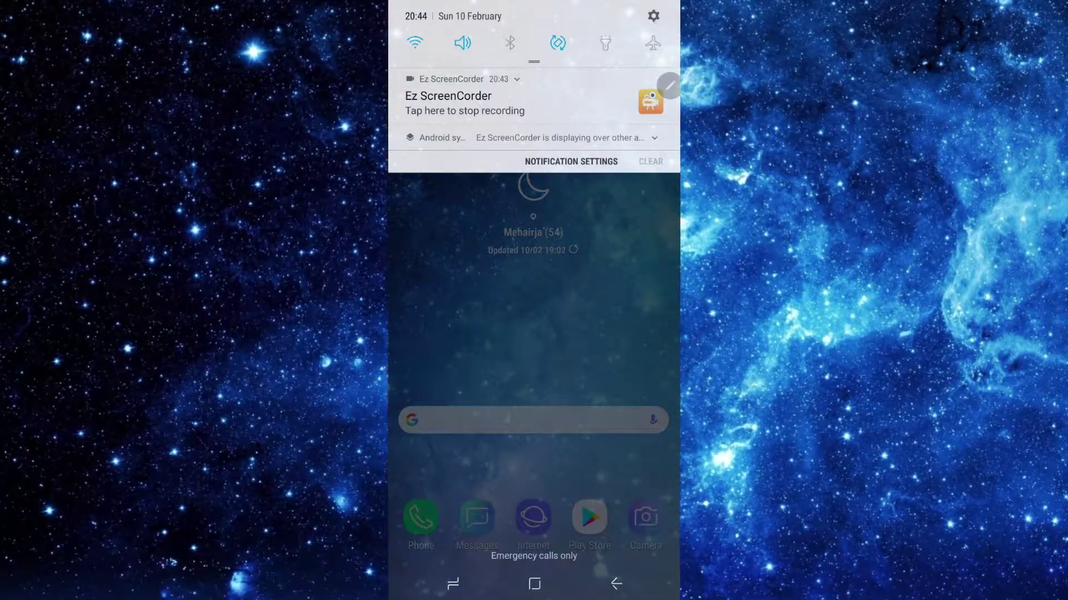
pyautogui.click(652, 15)
pyautogui.scroll(-1, 534, 334)
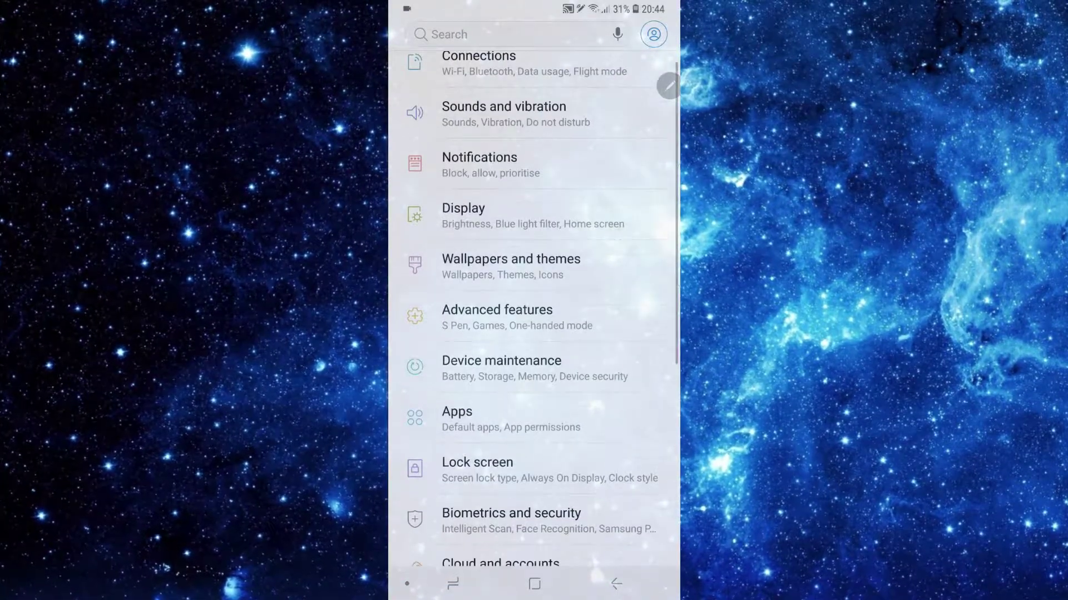
pyautogui.scroll(-4, 534, 334)
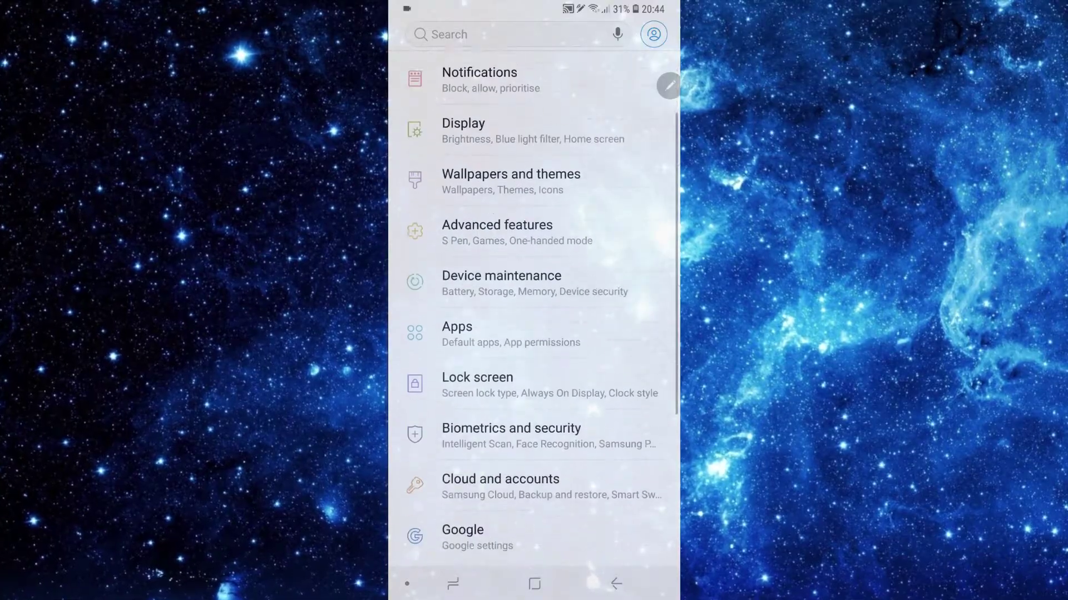
pyautogui.scroll(-2, 535, 334)
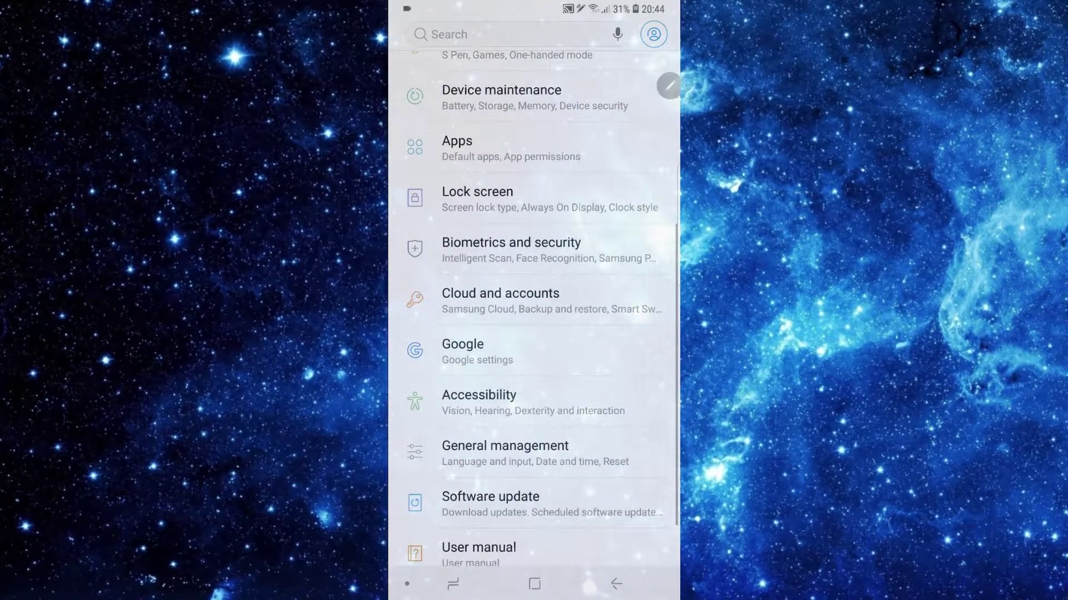
pyautogui.scroll(-1, 535, 334)
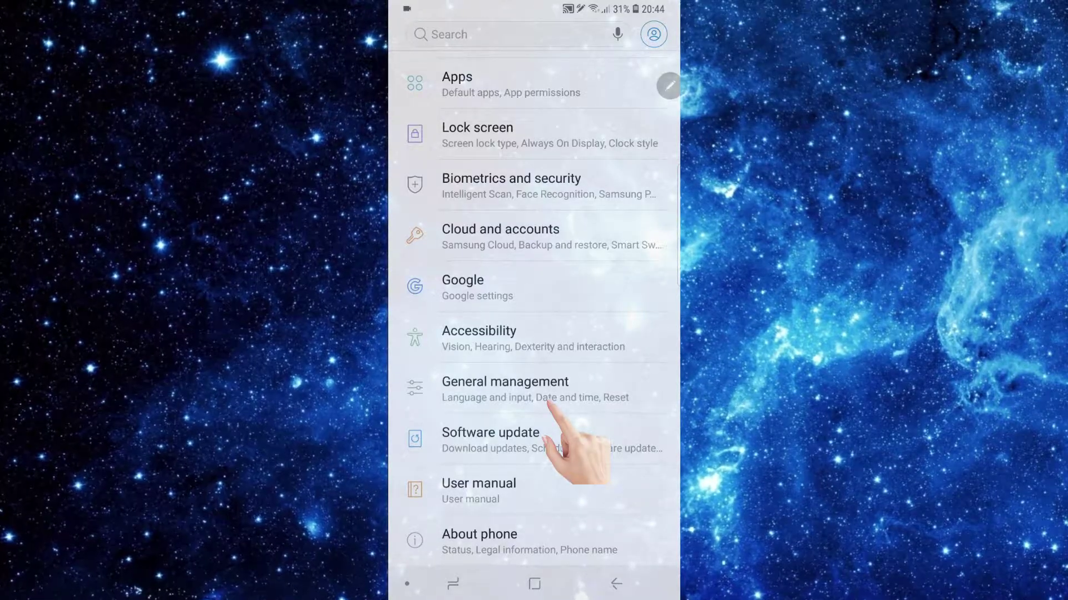
pyautogui.click(551, 392)
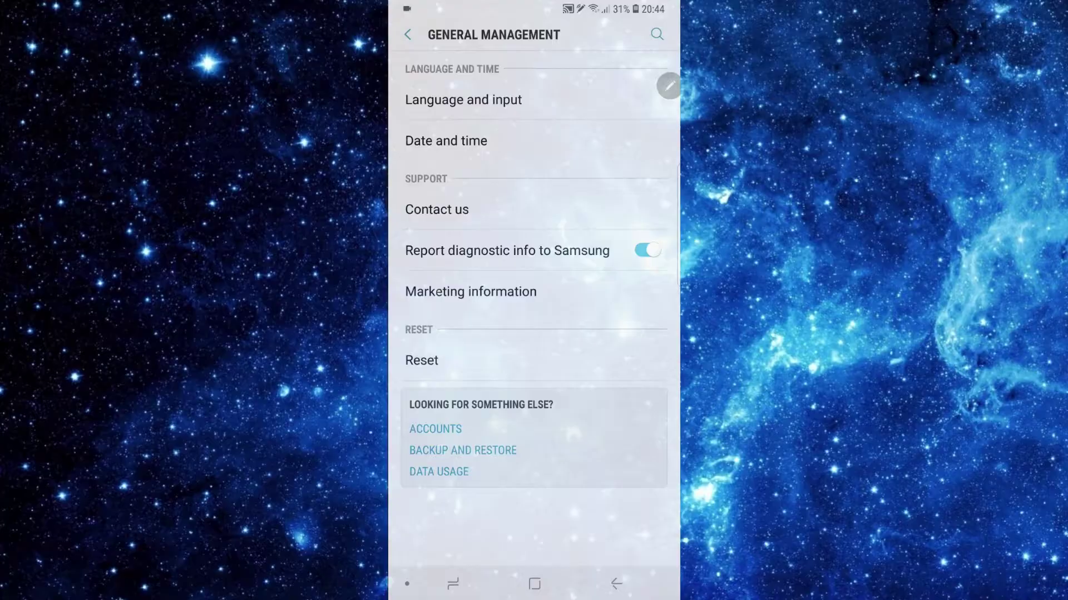
# Turn off 'Use 24-hour format' on the Date and time page so times read 8:44 pm
pyautogui.click(482, 142)
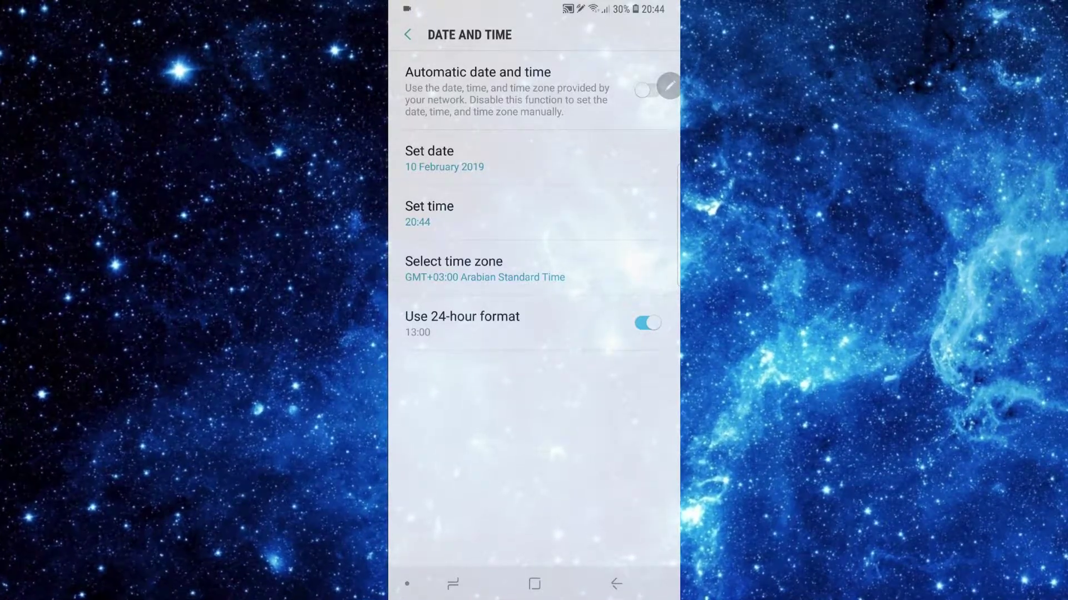
pyautogui.click(647, 322)
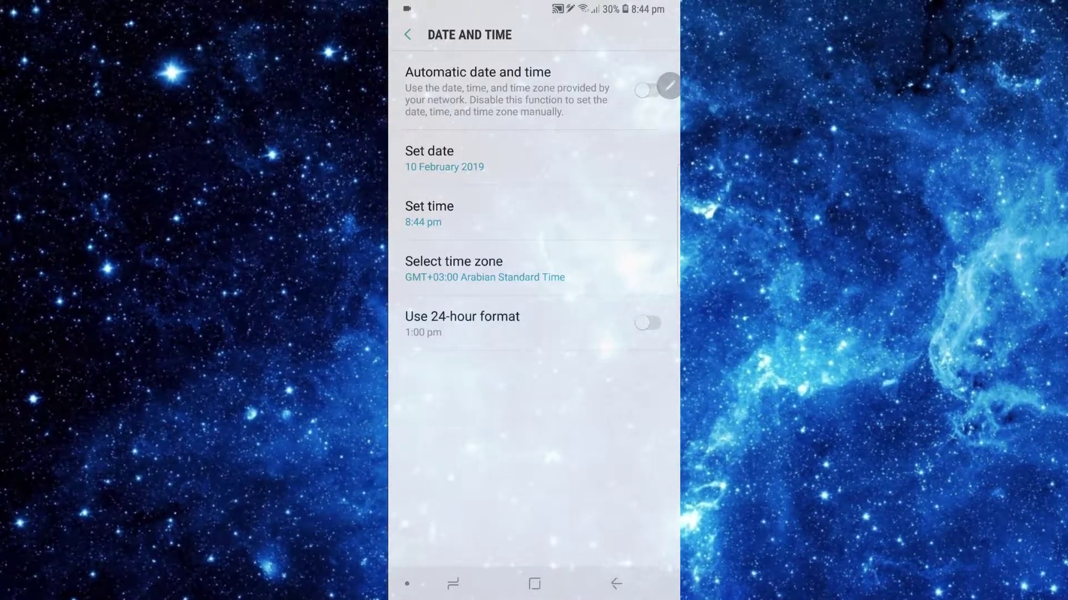